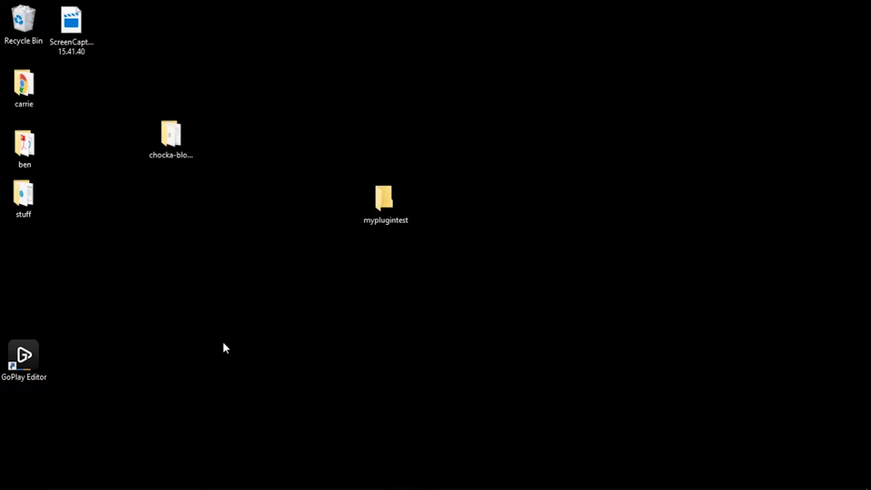
- Open the chocka-blocks-latest-version folder on the desktop to examine its contents, and close it
{"action": "left_click", "coordinate": [167, 143]}
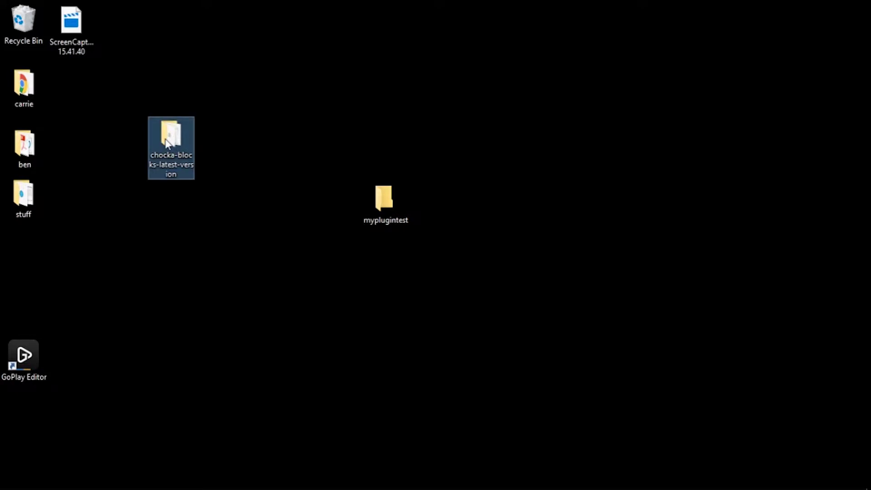
{"action": "double_click", "coordinate": [168, 143]}
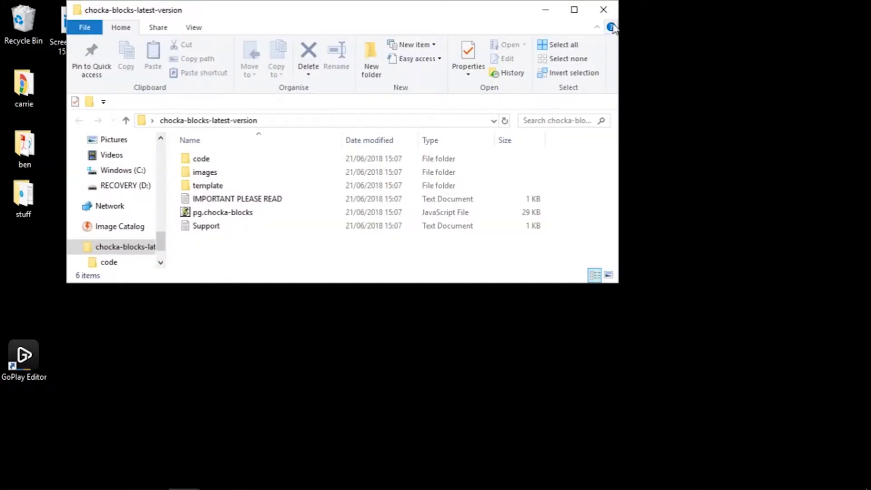
{"action": "left_click", "coordinate": [604, 9]}
- Look through the frameworks folder inside the Pinegrow4 program folder in File Explorer, and minimize the window
{"action": "mouse_move", "coordinate": [160, 488]}
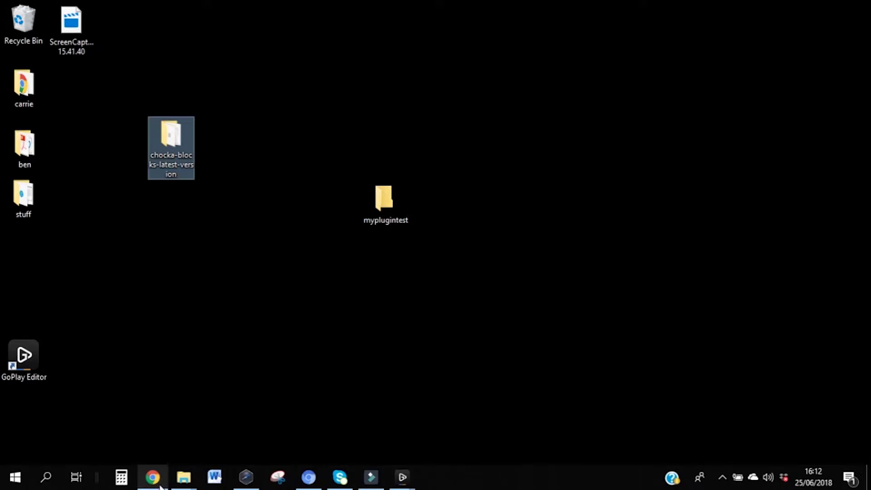
{"action": "mouse_move", "coordinate": [183, 477]}
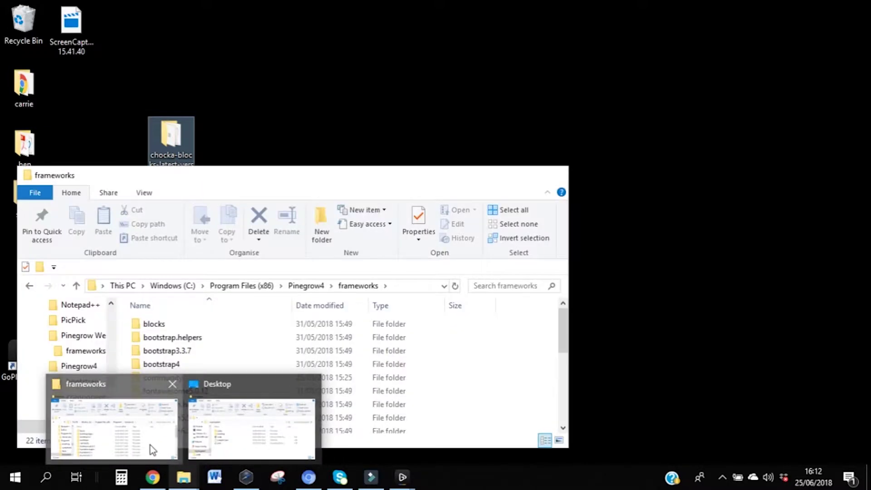
{"action": "left_click", "coordinate": [151, 447]}
{"action": "left_click", "coordinate": [298, 287]}
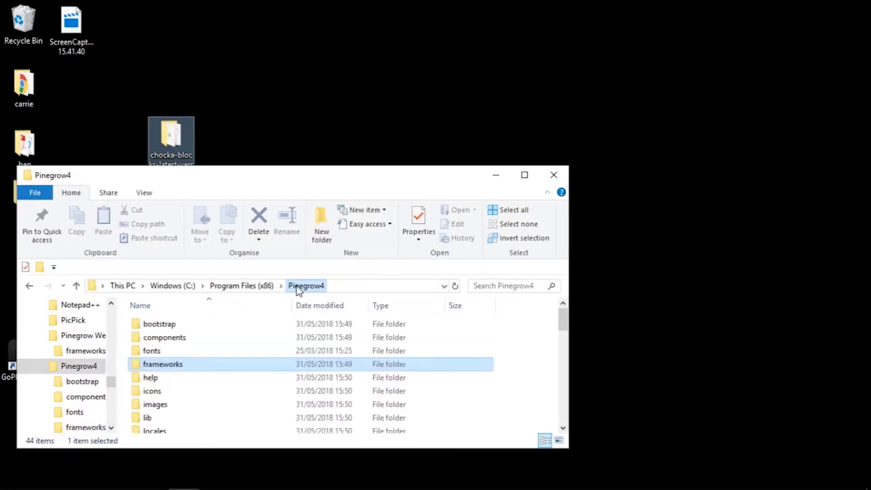
{"action": "double_click", "coordinate": [183, 364]}
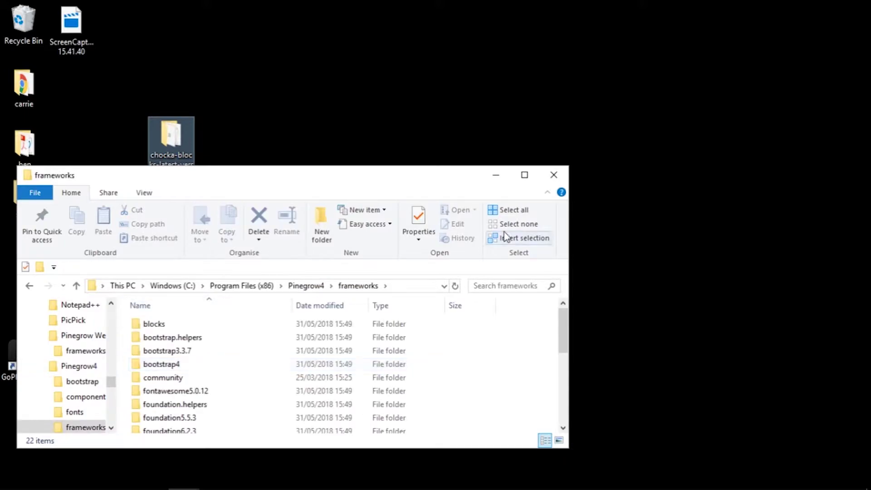
{"action": "scroll", "coordinate": [476, 327], "scroll_direction": "down", "scroll_amount": 5}
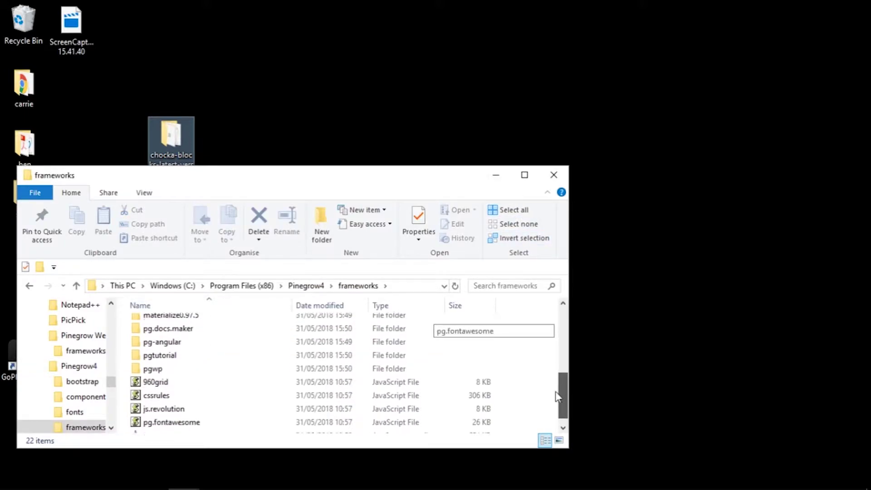
{"action": "left_click", "coordinate": [497, 175]}
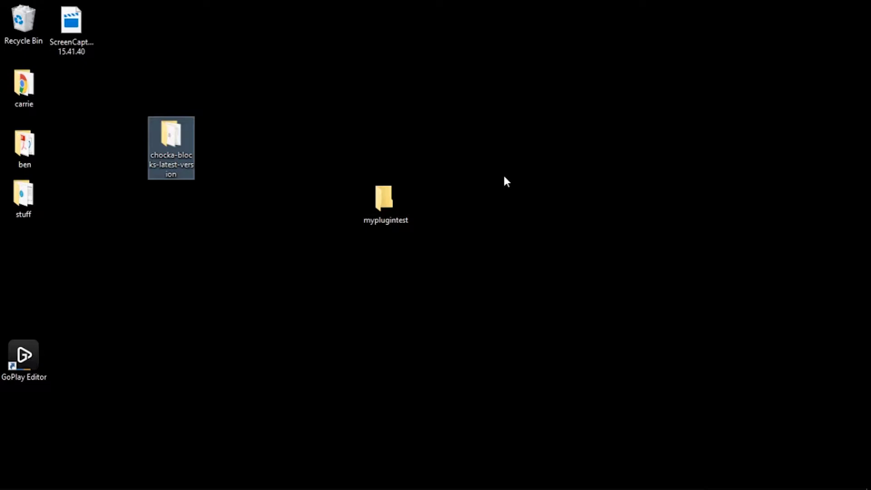
- Switch to Pinegrow, create a new page from the Bootstrap 4 index.html template, and set the page view size to XL
{"action": "left_click", "coordinate": [381, 207]}
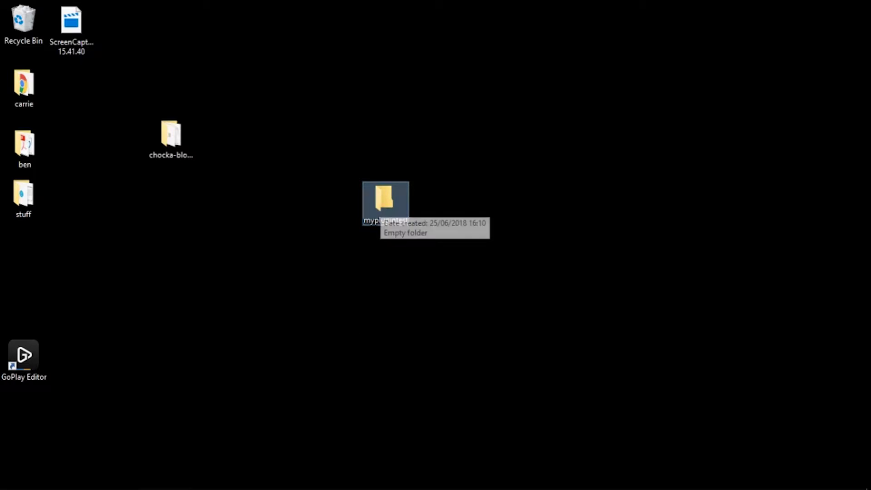
{"action": "mouse_move", "coordinate": [308, 476]}
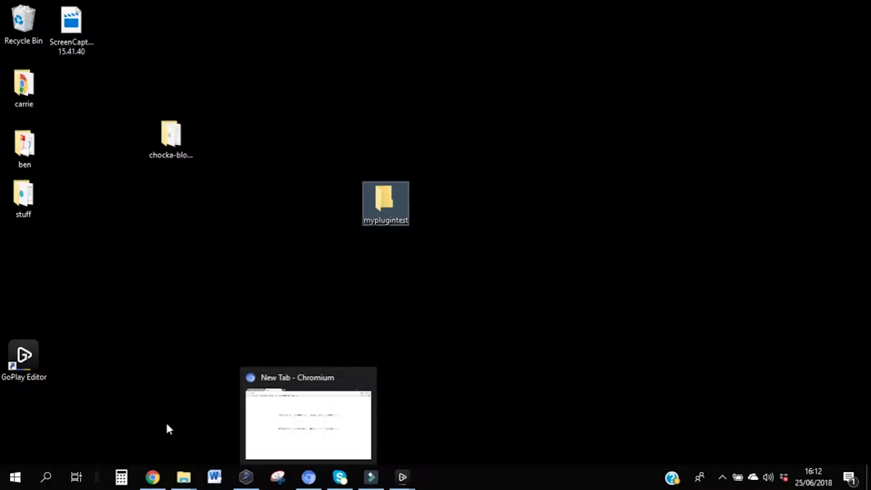
{"action": "left_click", "coordinate": [248, 485]}
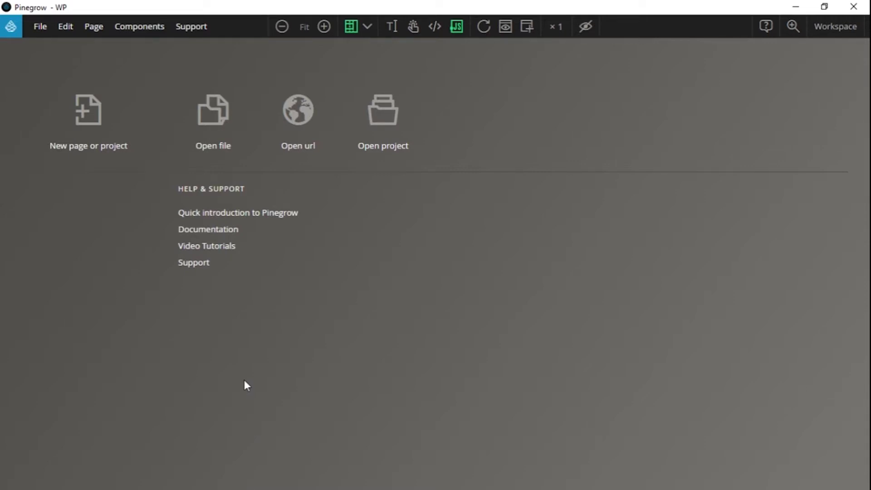
{"action": "left_click", "coordinate": [90, 132]}
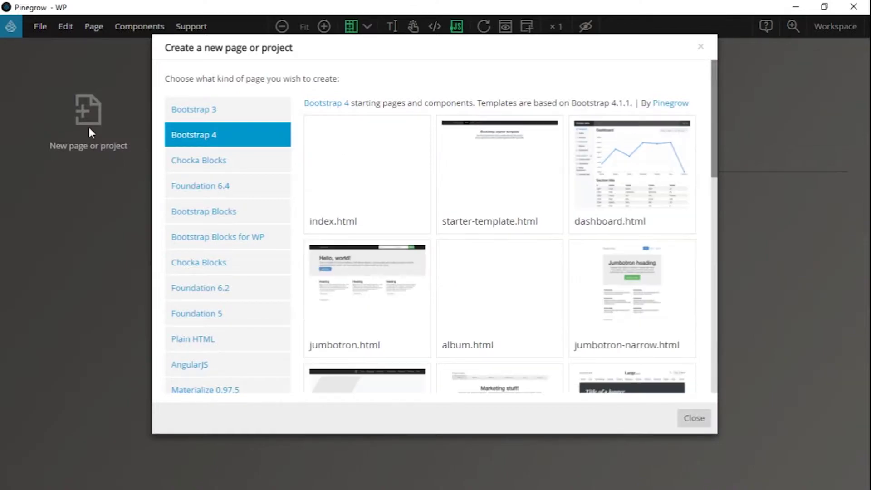
{"action": "left_click", "coordinate": [336, 170]}
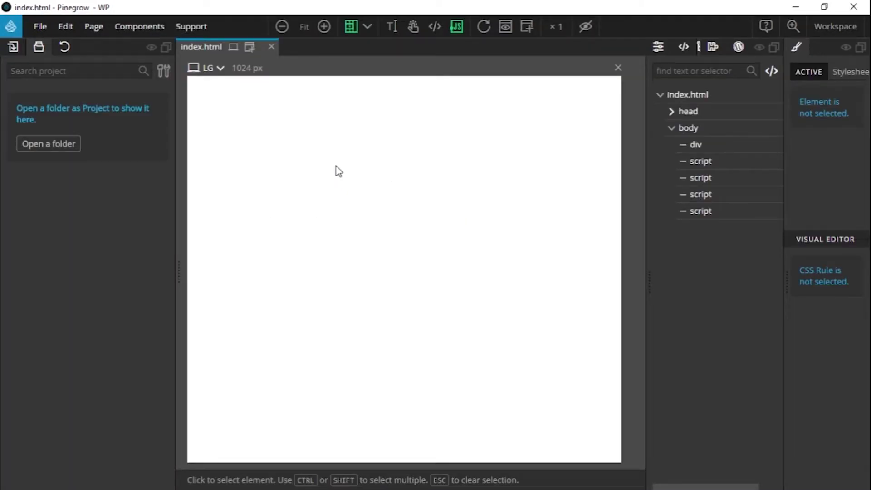
{"action": "left_click", "coordinate": [220, 73]}
{"action": "left_click", "coordinate": [226, 98]}
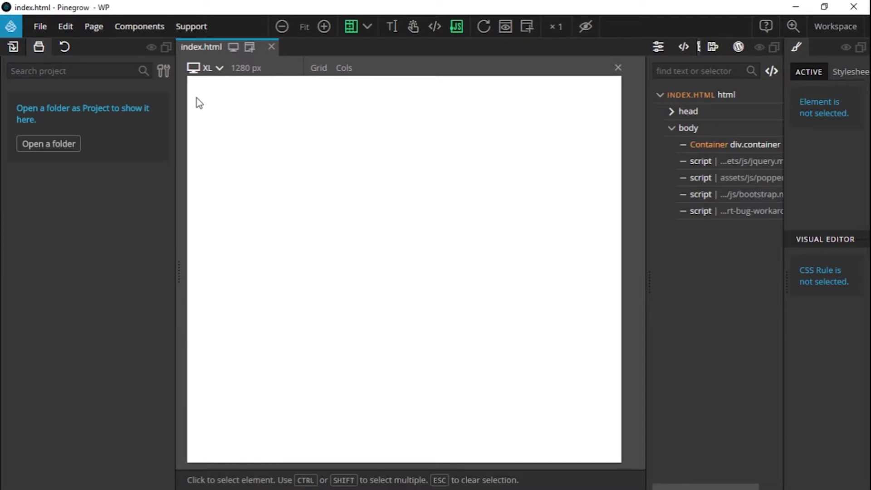
- Save the page as index in the desktop's myplugintest folder and open that folder as a project
{"action": "left_click", "coordinate": [39, 30]}
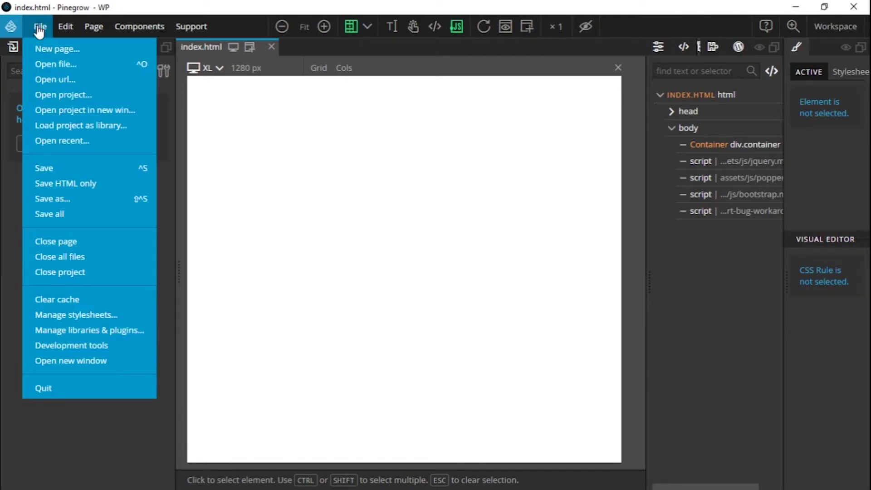
{"action": "left_click", "coordinate": [45, 168]}
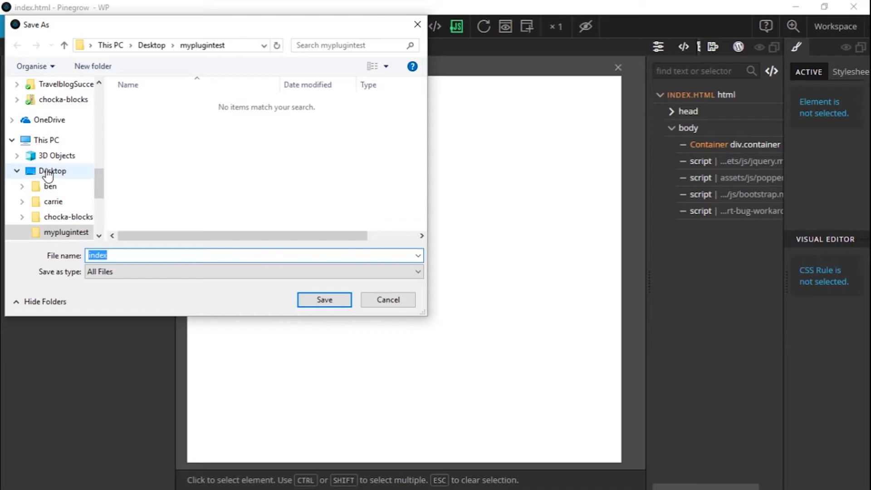
{"action": "left_click", "coordinate": [48, 172]}
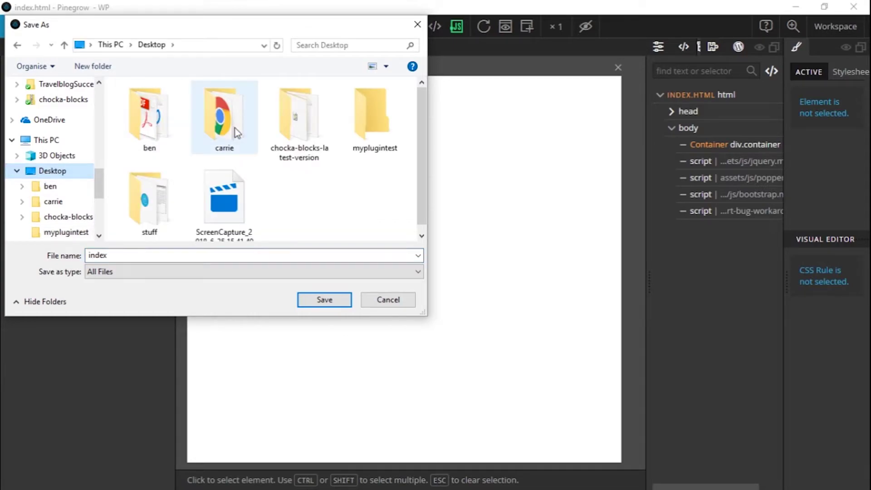
{"action": "left_click", "coordinate": [358, 131]}
{"action": "double_click", "coordinate": [357, 132]}
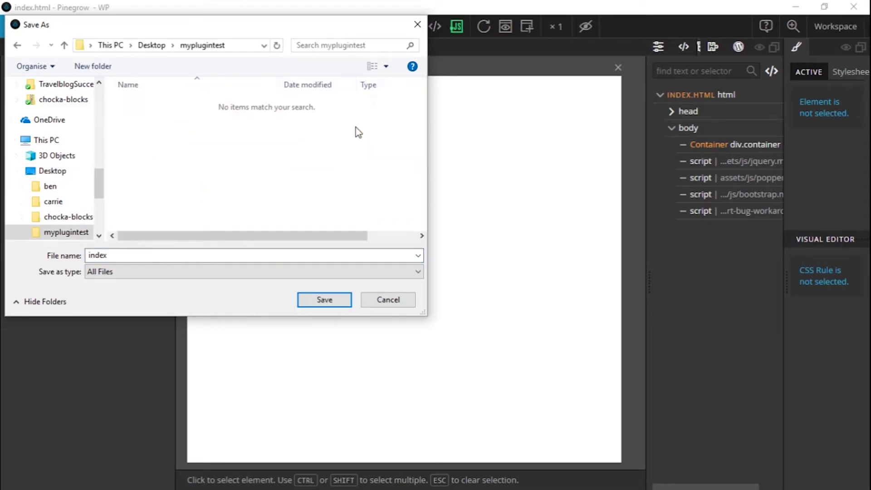
{"action": "left_click", "coordinate": [341, 305]}
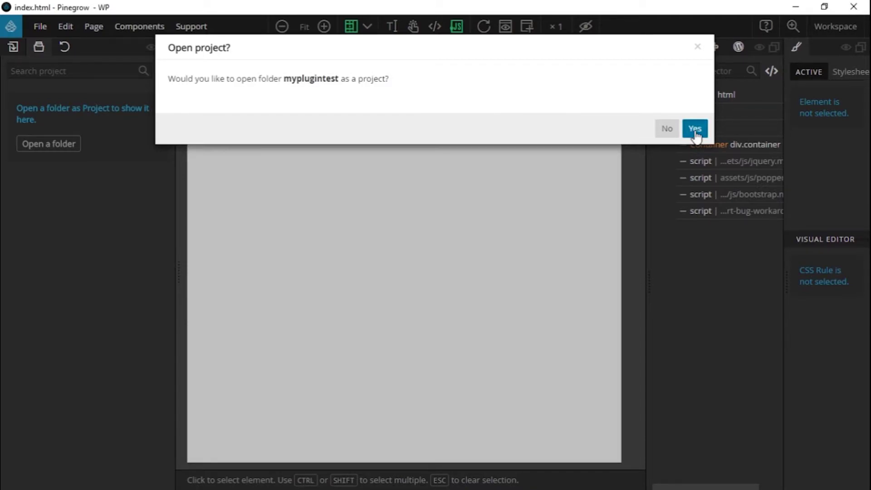
{"action": "left_click", "coordinate": [695, 130]}
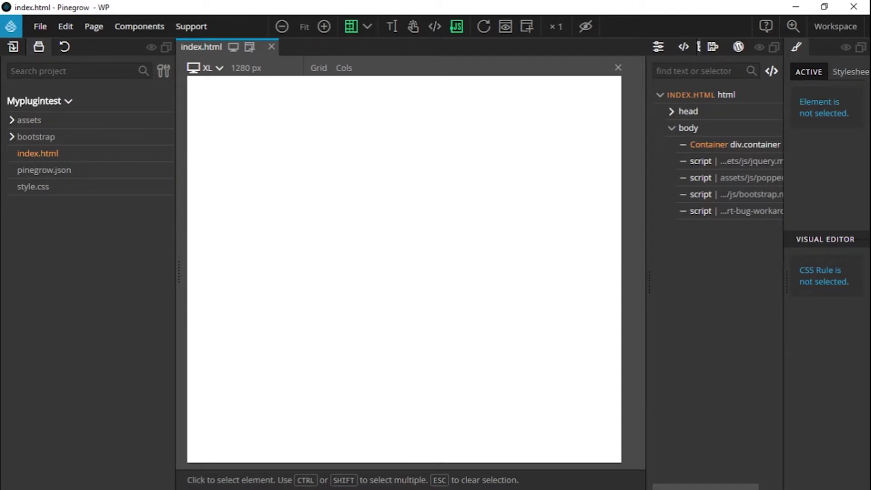
{"action": "left_click", "coordinate": [291, 317]}
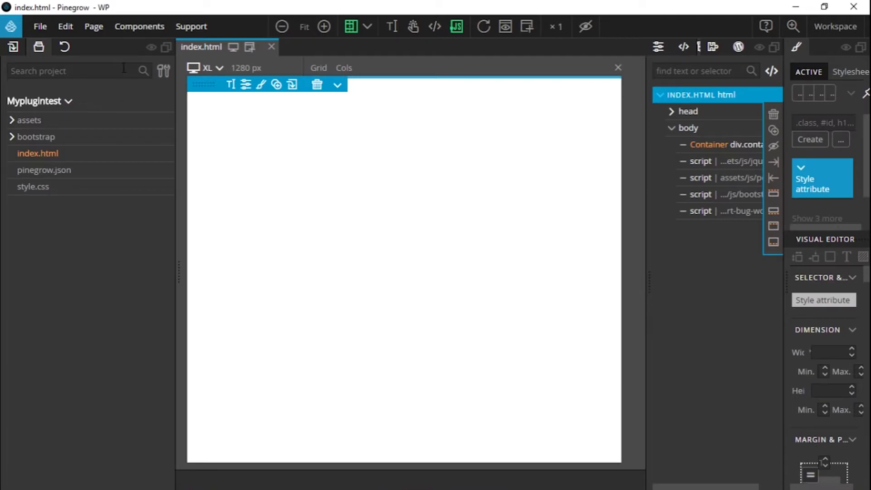
- Load the pg.chocka-blocks JavaScript file from the desktop's chocka-blocks-latest-version folder as a plugin through the Libraries & Plugins Manager
{"action": "left_click", "coordinate": [40, 28]}
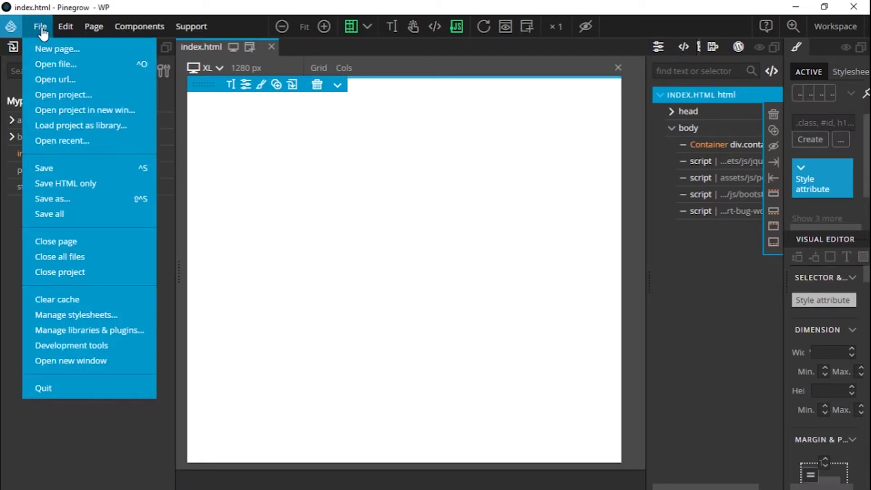
{"action": "left_click", "coordinate": [79, 330]}
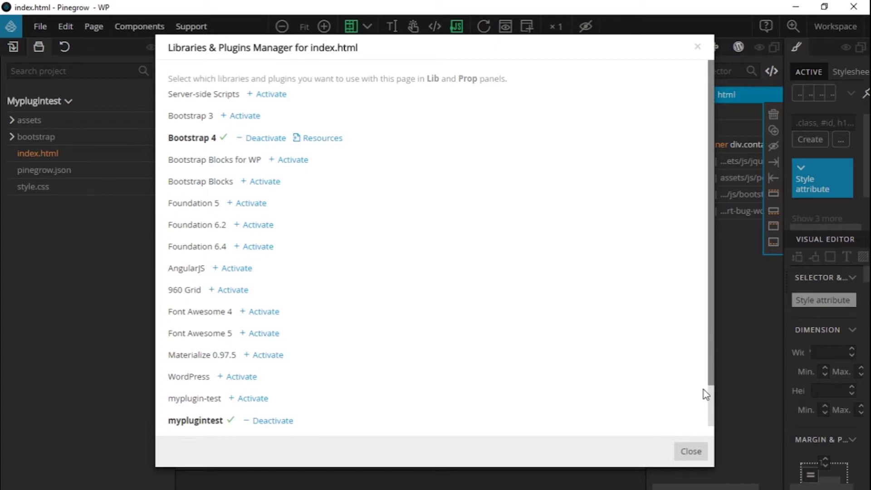
{"action": "scroll", "coordinate": [703, 390], "scroll_direction": "down", "scroll_amount": 1}
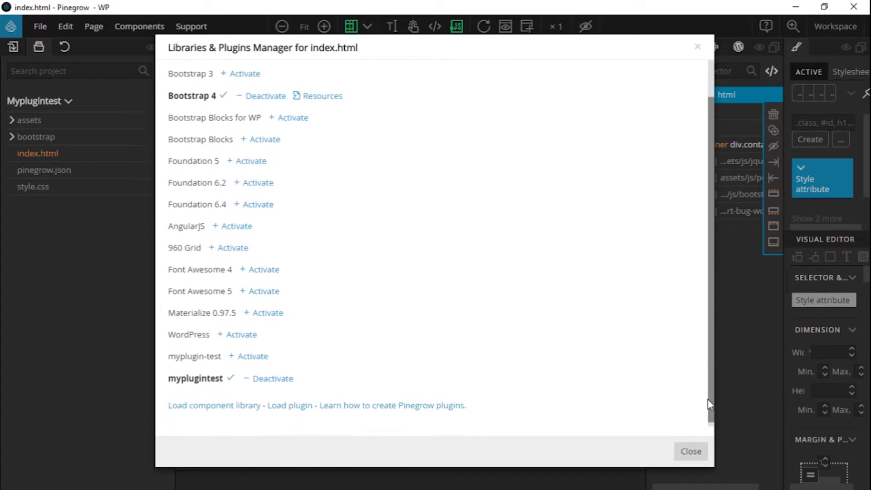
{"action": "left_click", "coordinate": [308, 402]}
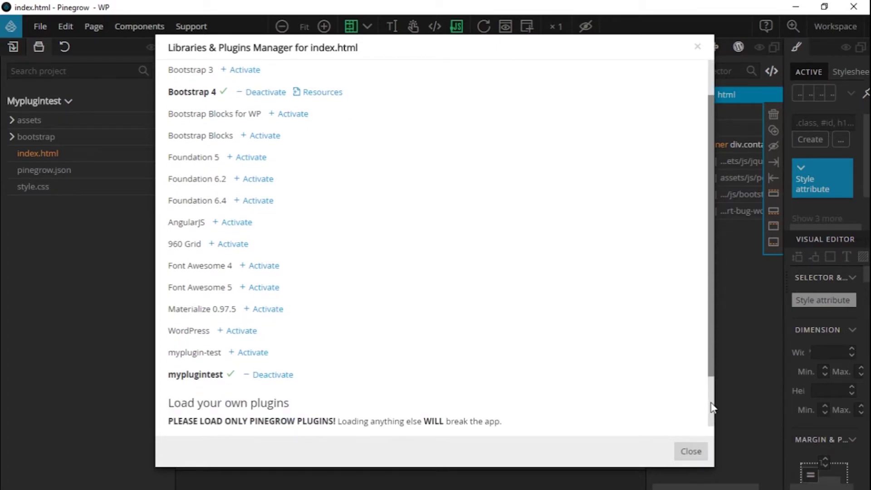
{"action": "scroll", "coordinate": [711, 407], "scroll_direction": "down", "scroll_amount": 2}
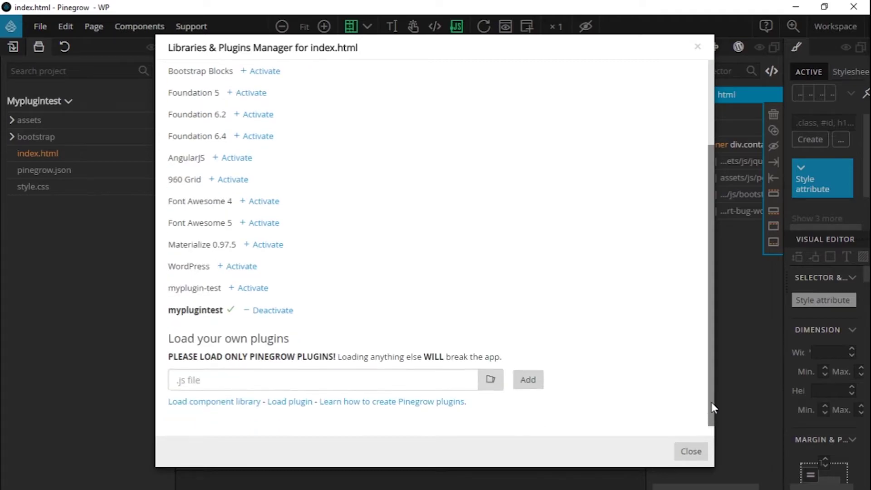
{"action": "left_click", "coordinate": [490, 380]}
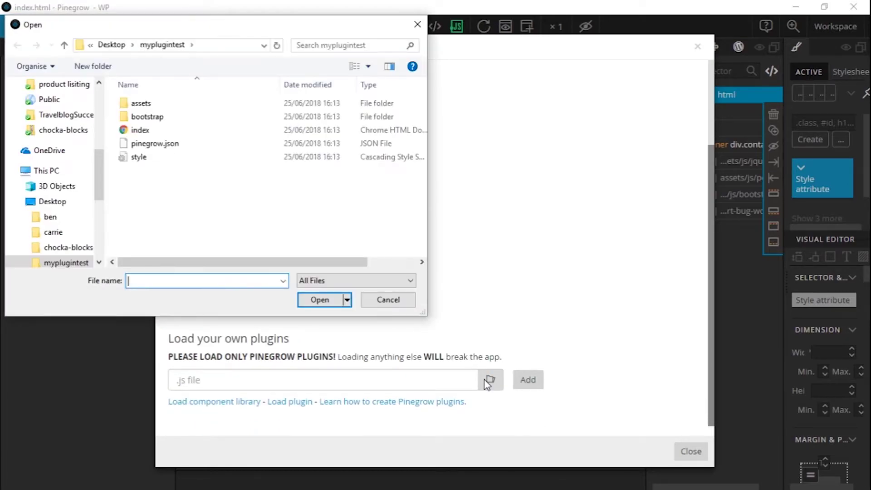
{"action": "left_click", "coordinate": [64, 202]}
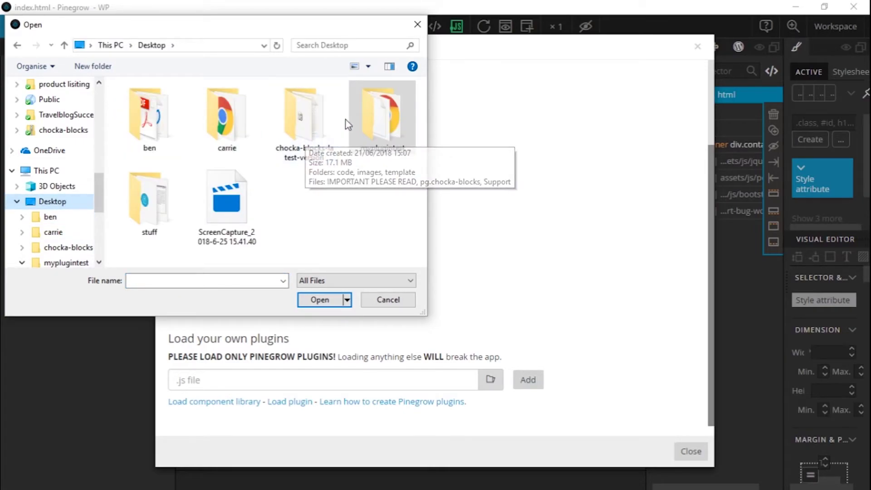
{"action": "double_click", "coordinate": [309, 124]}
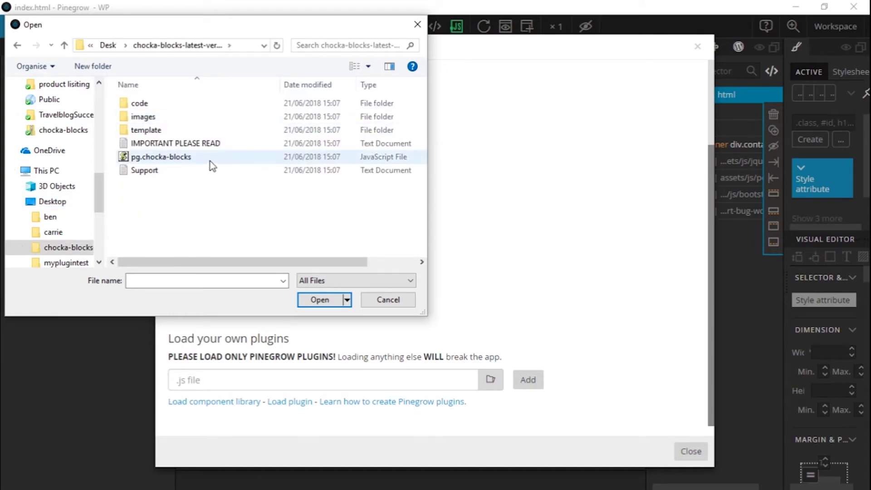
{"action": "double_click", "coordinate": [161, 157]}
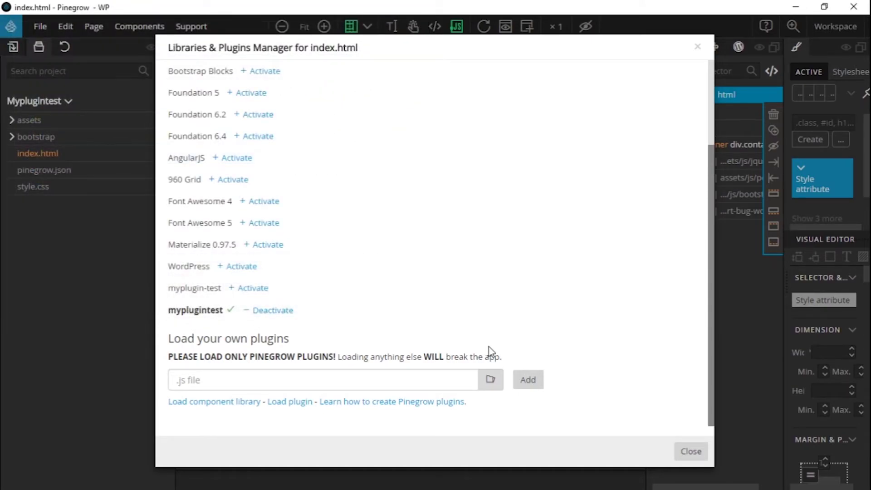
{"action": "left_click", "coordinate": [526, 380]}
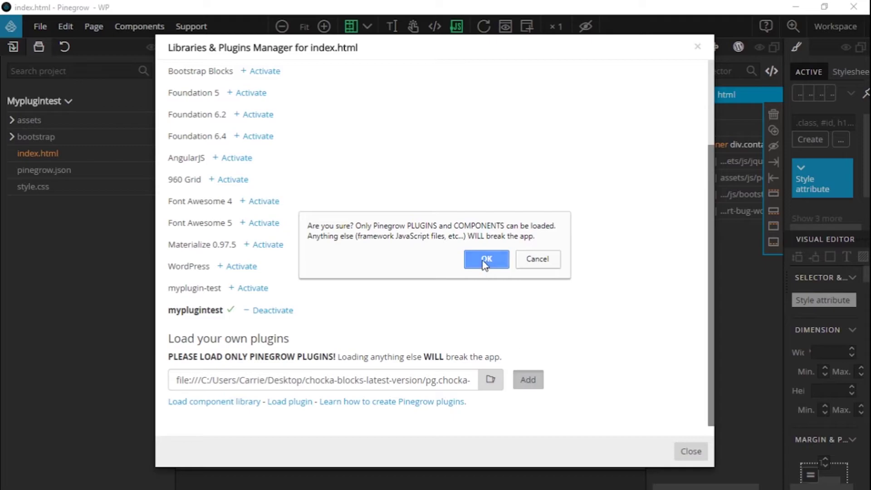
{"action": "left_click", "coordinate": [484, 261]}
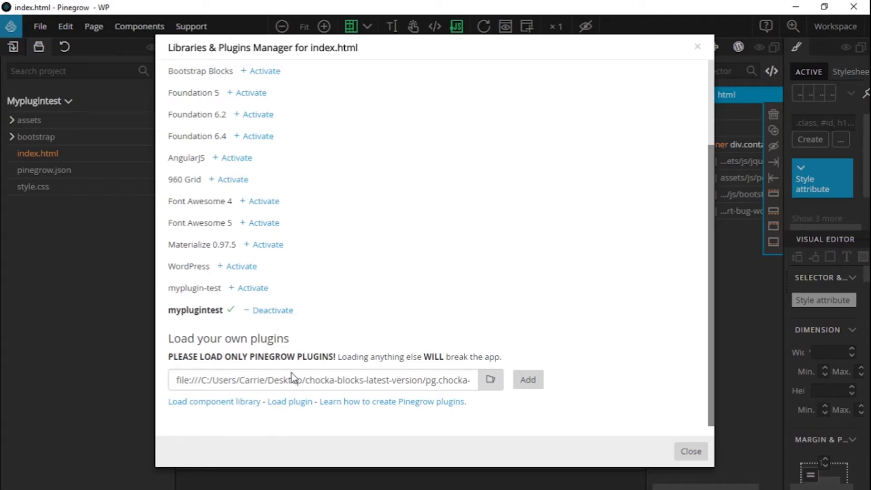
{"action": "key", "text": "Return"}
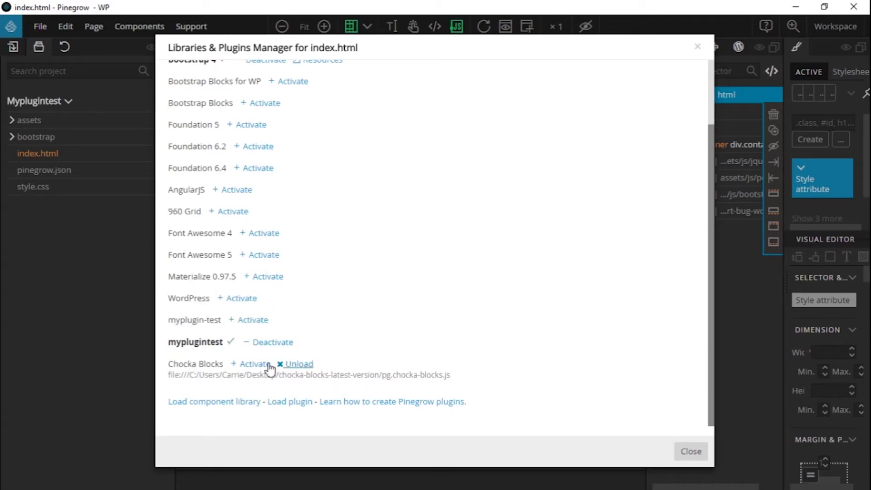
- Activate the Chocka Blocks plugin and add its resources to all files in the myplugintest project
{"action": "left_click", "coordinate": [254, 364]}
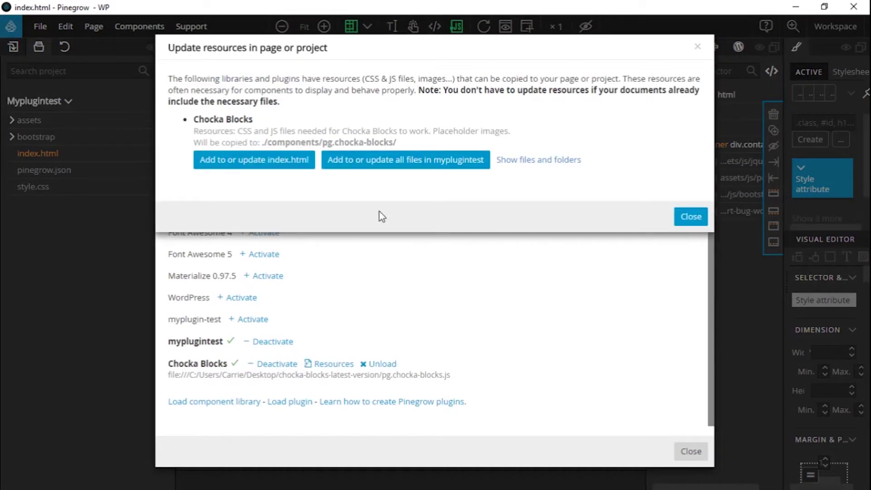
{"action": "left_click", "coordinate": [383, 163]}
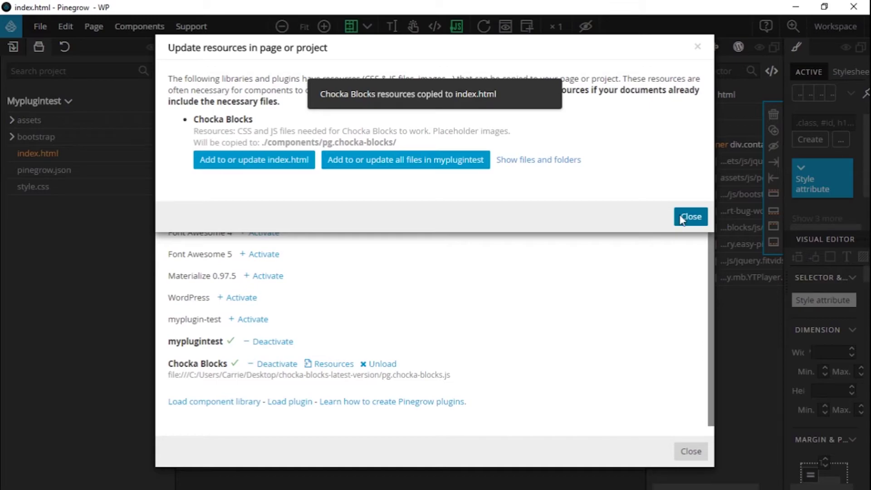
- Close the Libraries & Plugins Manager and browse the Chocka Blocks navigation and slider blocks in the component library
{"action": "left_click", "coordinate": [681, 218]}
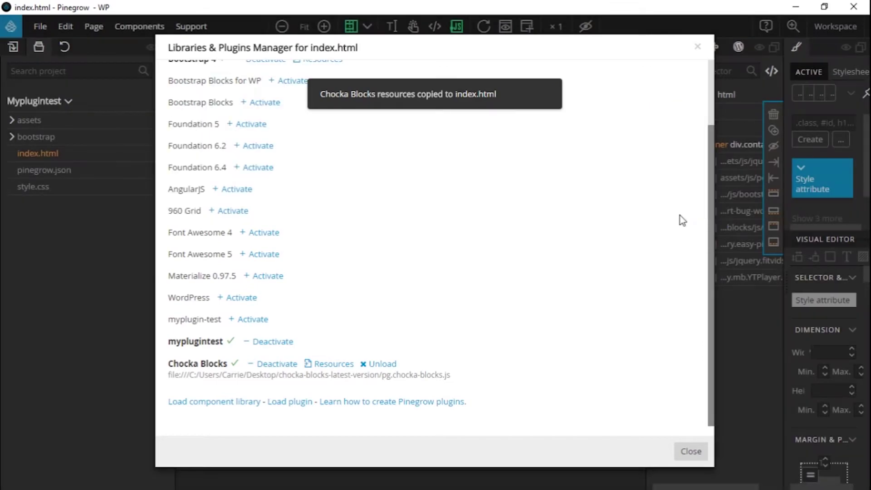
{"action": "left_click", "coordinate": [687, 451]}
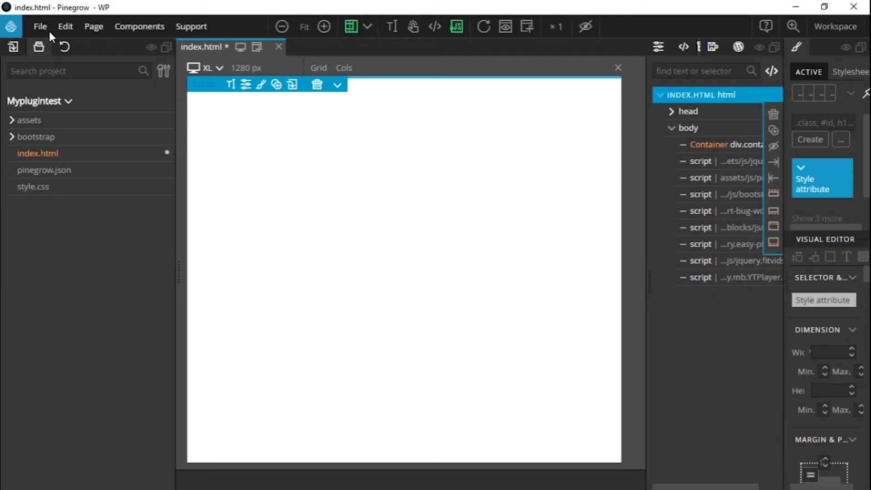
{"action": "left_click", "coordinate": [13, 47]}
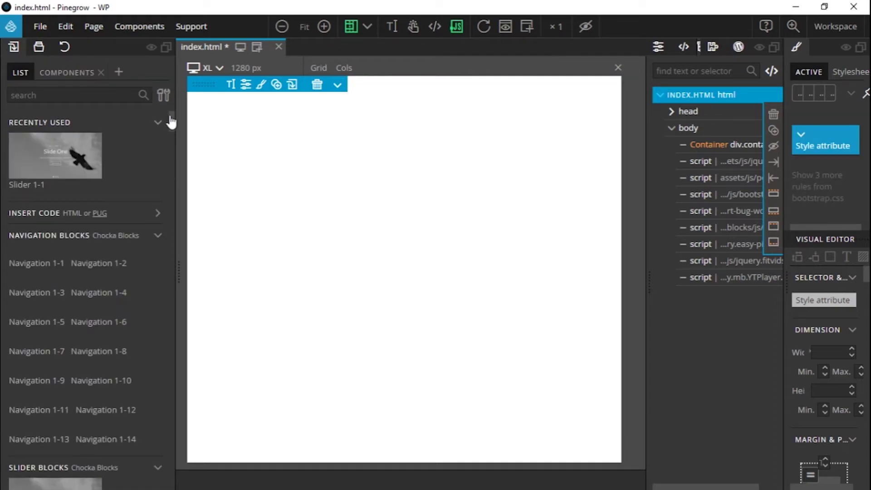
{"action": "scroll", "coordinate": [172, 122], "scroll_direction": "down", "scroll_amount": 8}
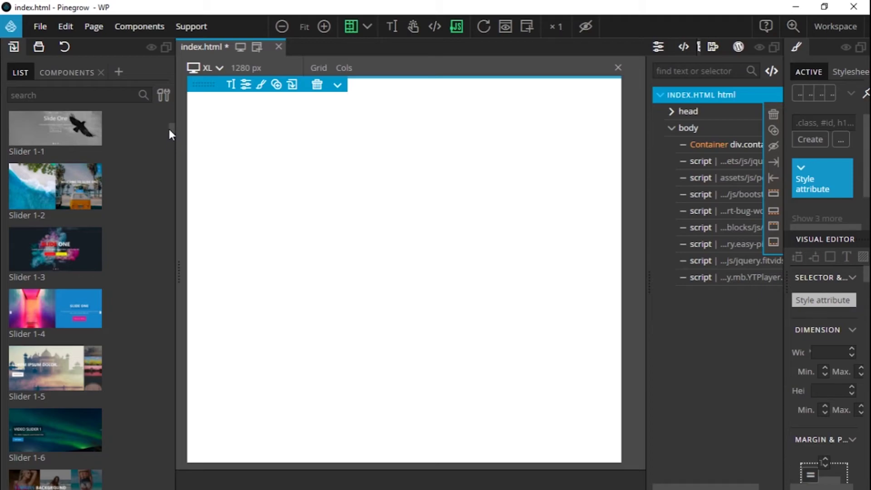
{"action": "scroll", "coordinate": [169, 131], "scroll_direction": "down", "scroll_amount": 4}
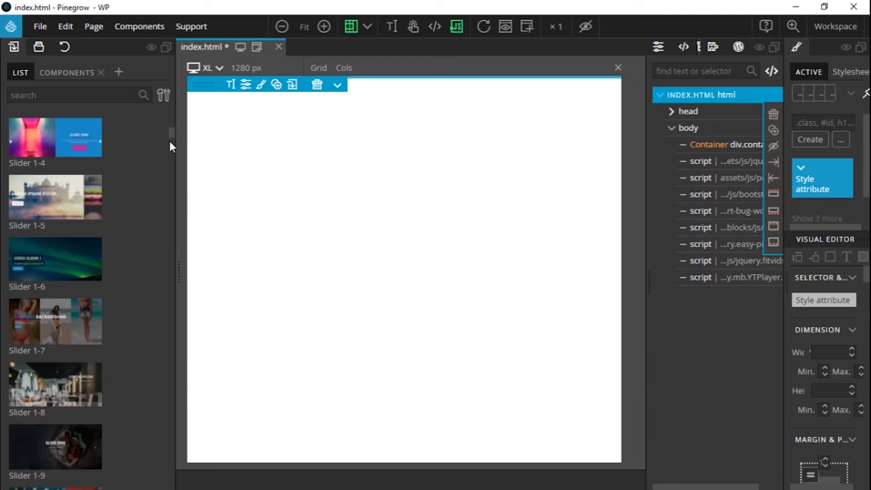
{"action": "mouse_move", "coordinate": [170, 134]}
{"action": "left_mouse_down"}
{"action": "mouse_move", "coordinate": [171, 147]}
{"action": "mouse_move", "coordinate": [169, 137]}
{"action": "left_mouse_up"}
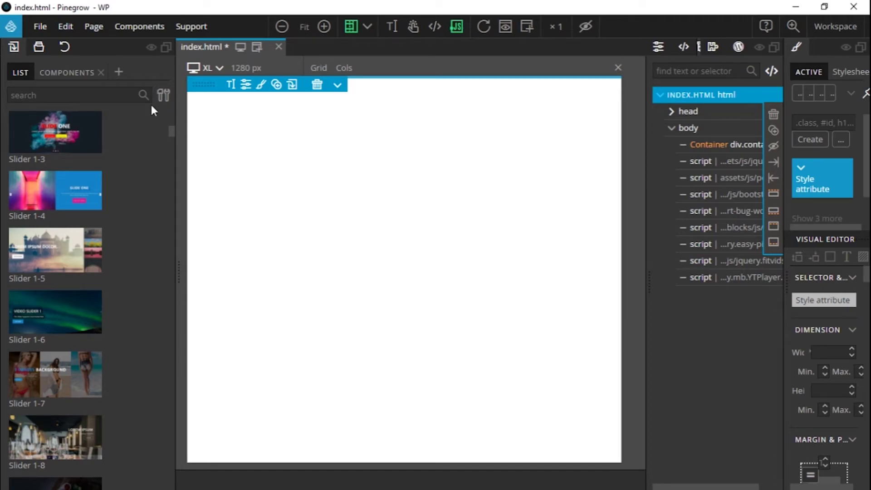
- Activate the Font Awesome 4 library for the page and add its resources to all files in the myplugintest project
{"action": "left_click", "coordinate": [41, 27]}
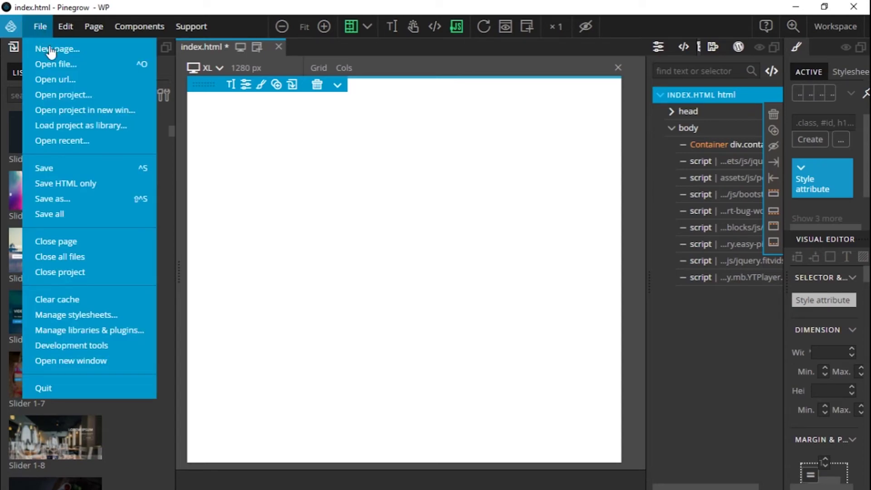
{"action": "left_click", "coordinate": [66, 330]}
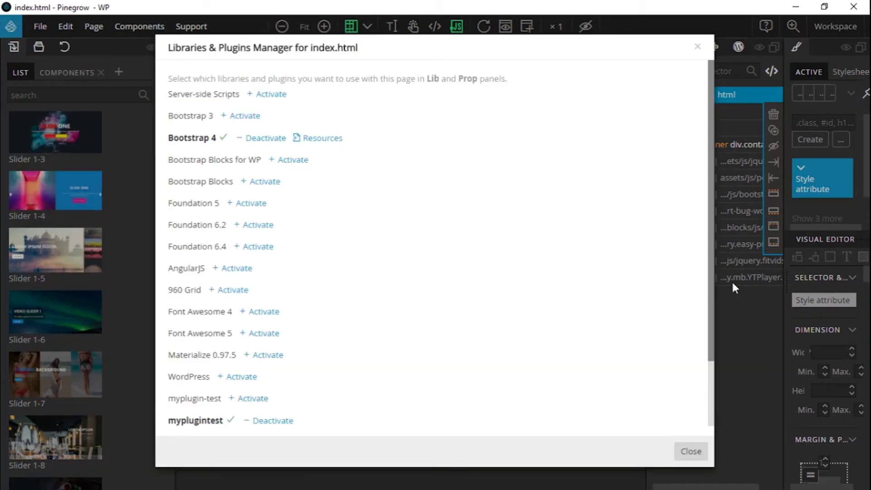
{"action": "left_click_drag", "start_coordinate": [712, 283], "coordinate": [703, 311]}
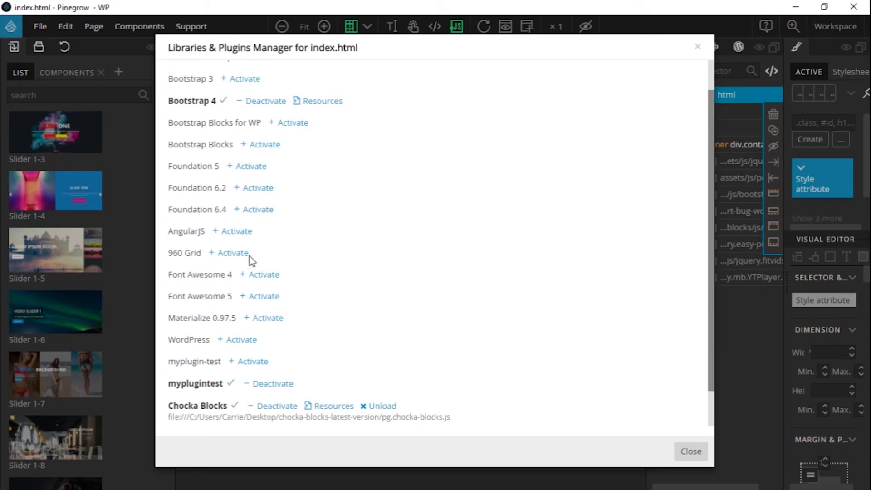
{"action": "left_click", "coordinate": [252, 275]}
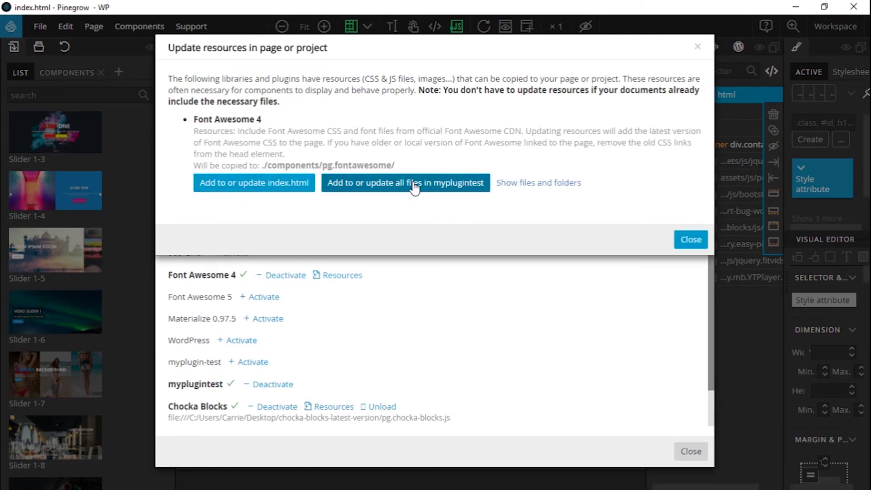
{"action": "left_click", "coordinate": [414, 186]}
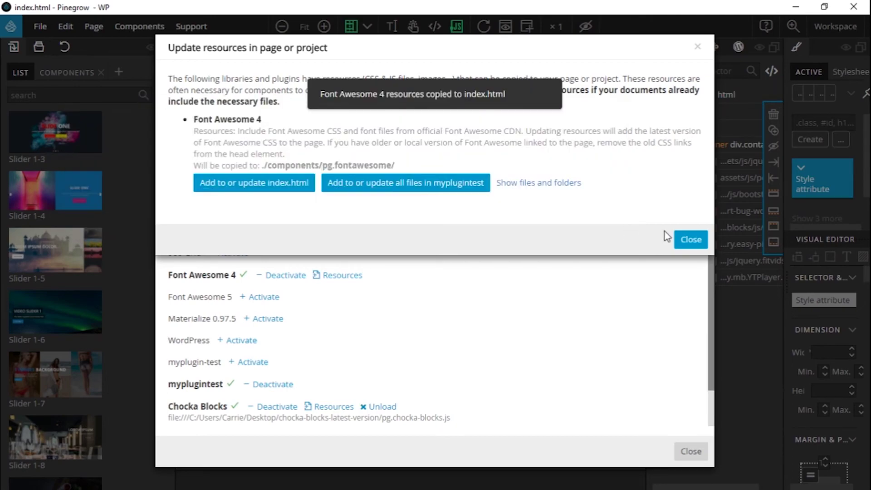
{"action": "left_click", "coordinate": [690, 240]}
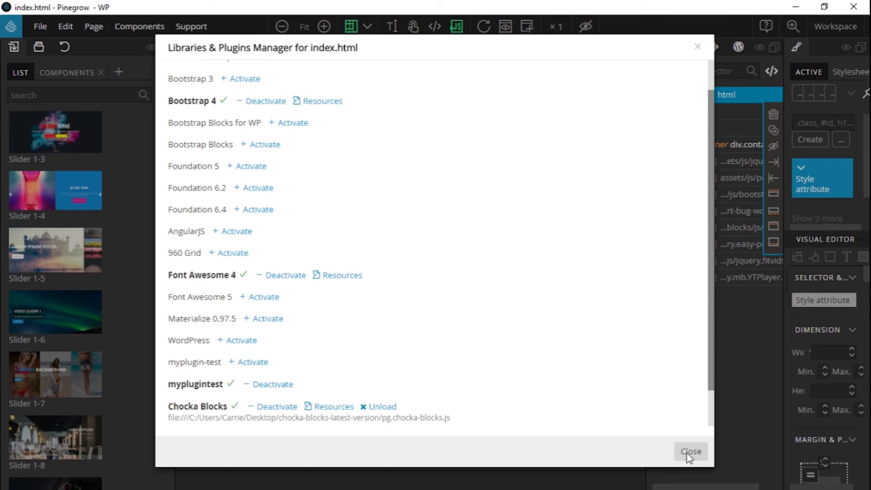
{"action": "left_click", "coordinate": [688, 452]}
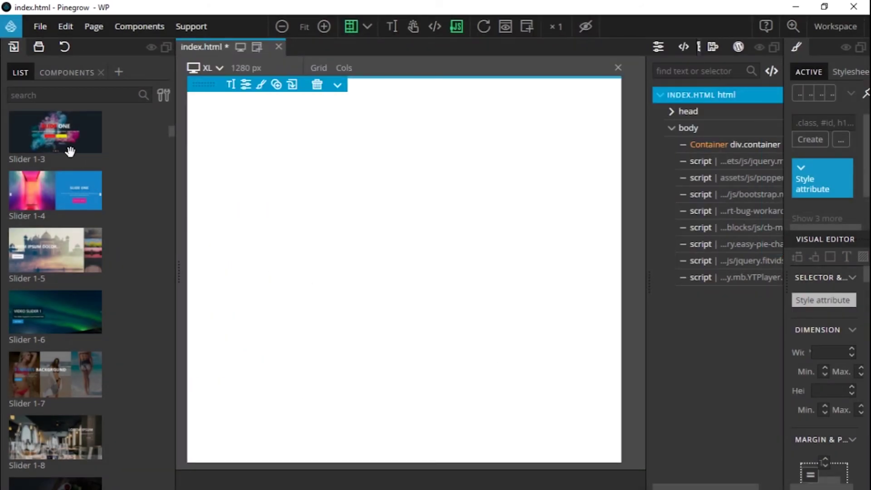
- Insert the Chocka Blocks Slider 1-3 block into the page body, between the Container and the scripts
{"action": "mouse_move", "coordinate": [66, 143]}
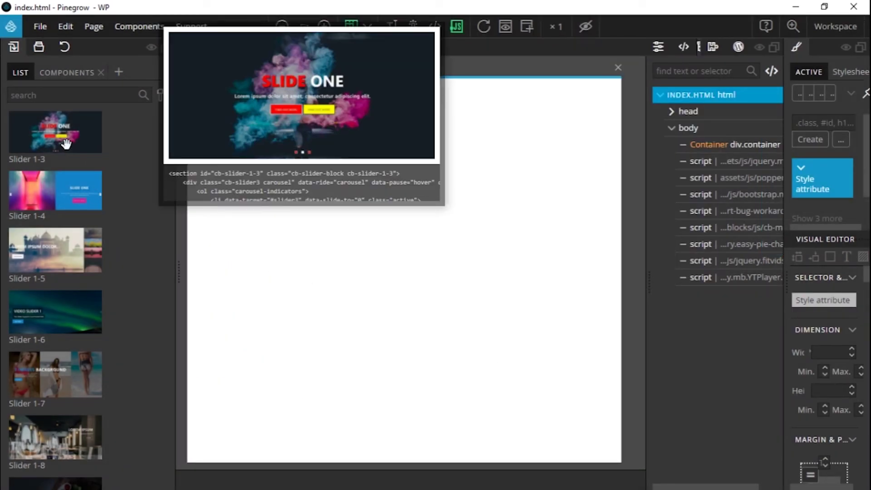
{"action": "left_click_drag", "start_coordinate": [66, 144], "coordinate": [719, 281]}
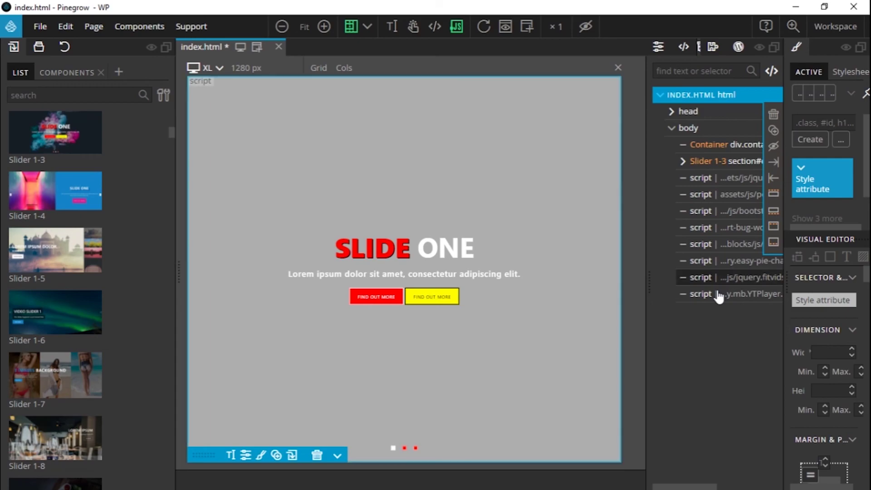